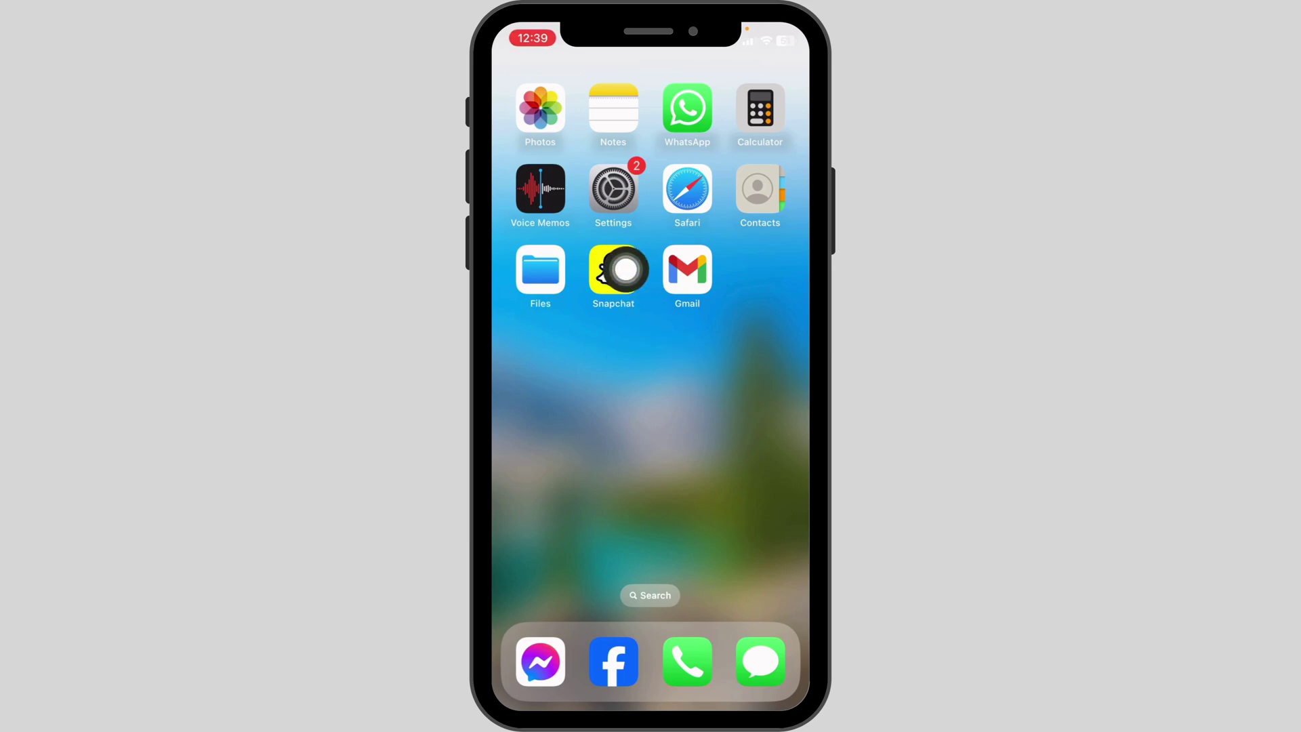
Launch the Settings app from the home screen.
left_click(614, 189)
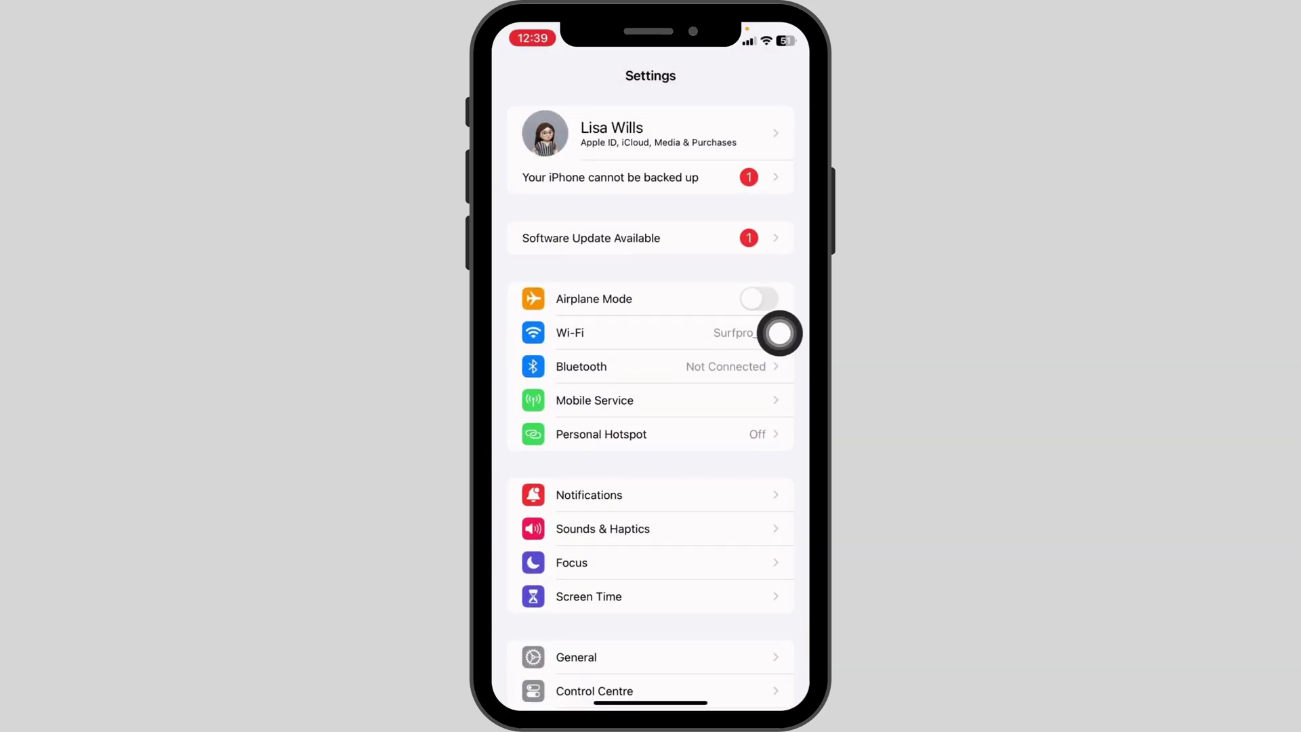
Go to Mobile Service and view the Personal Hotspot settings.
left_click(780, 389)
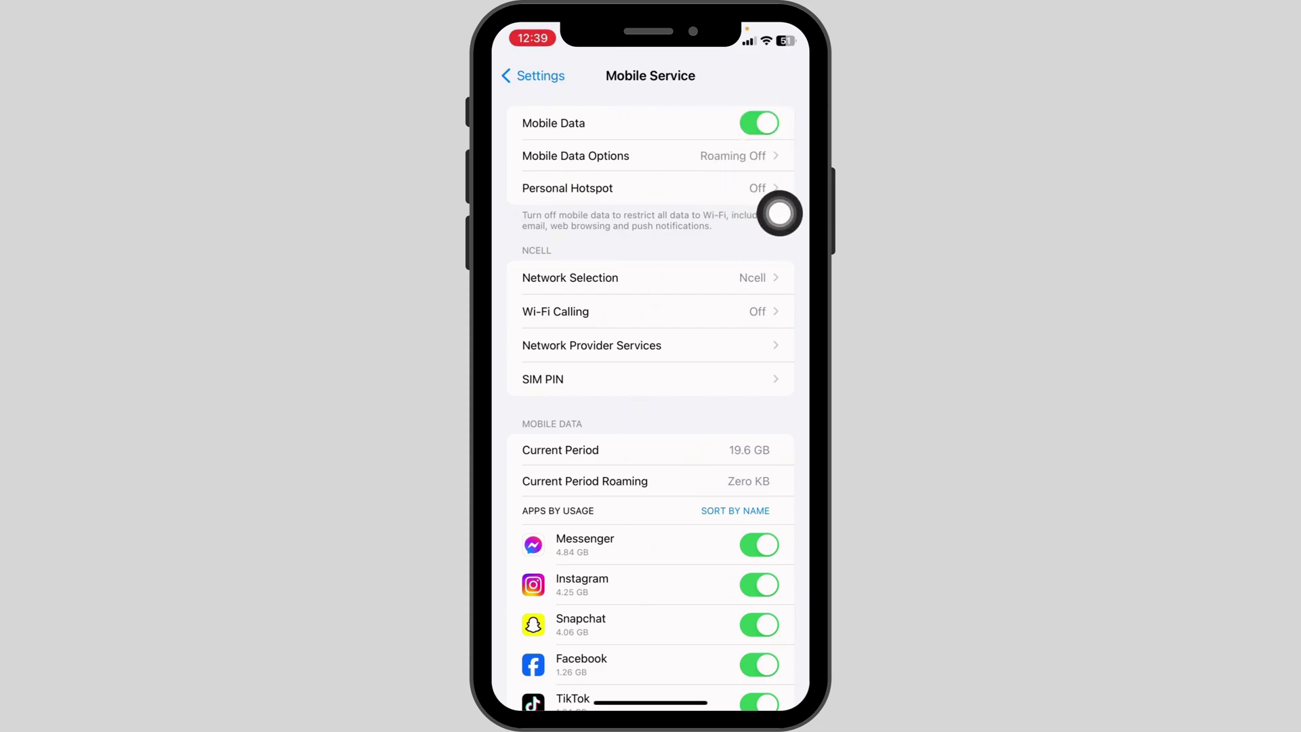
left_click(773, 188)
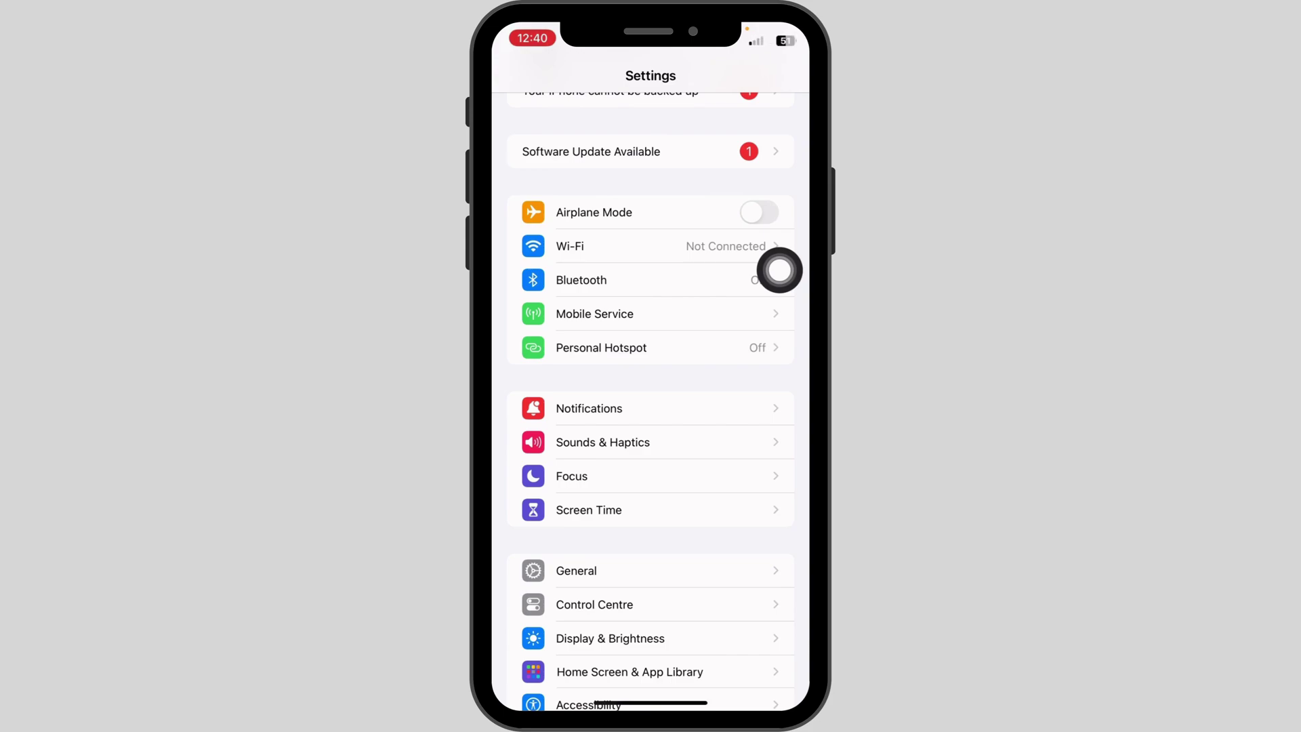
scroll(778, 269, "down", 3)
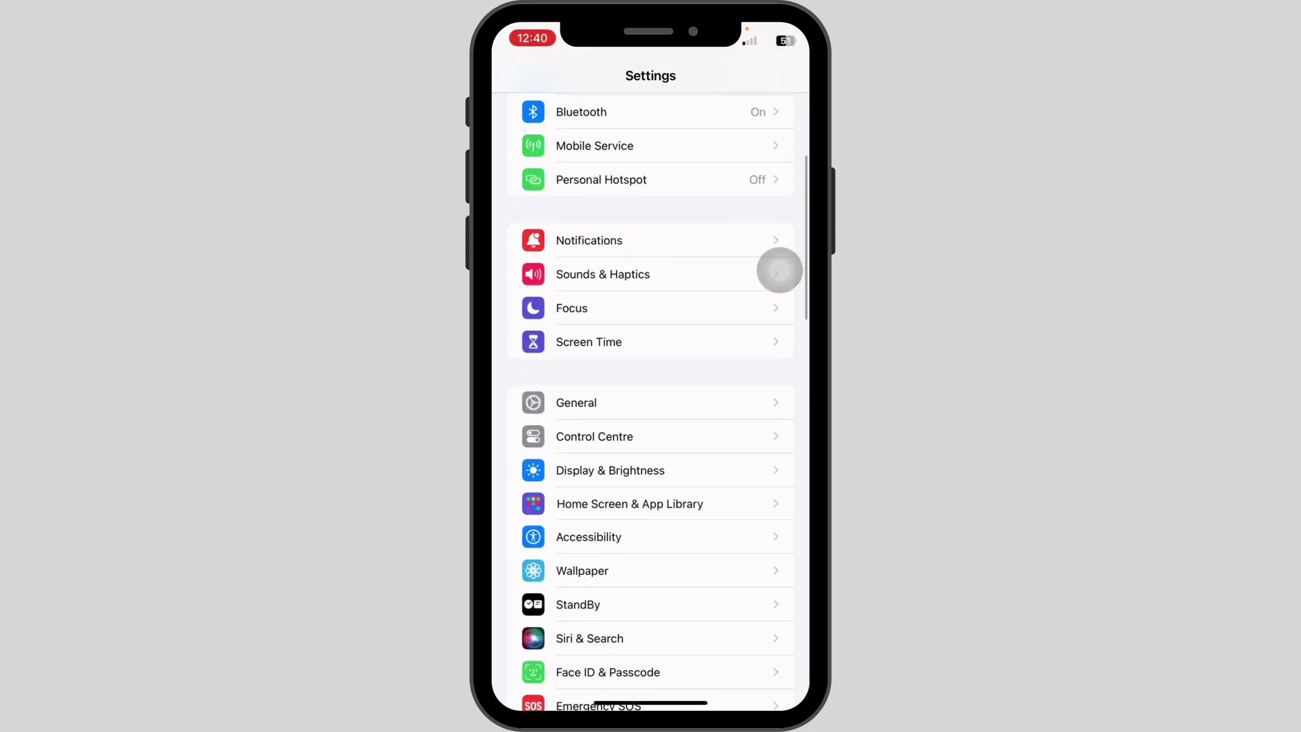
left_click(779, 417)
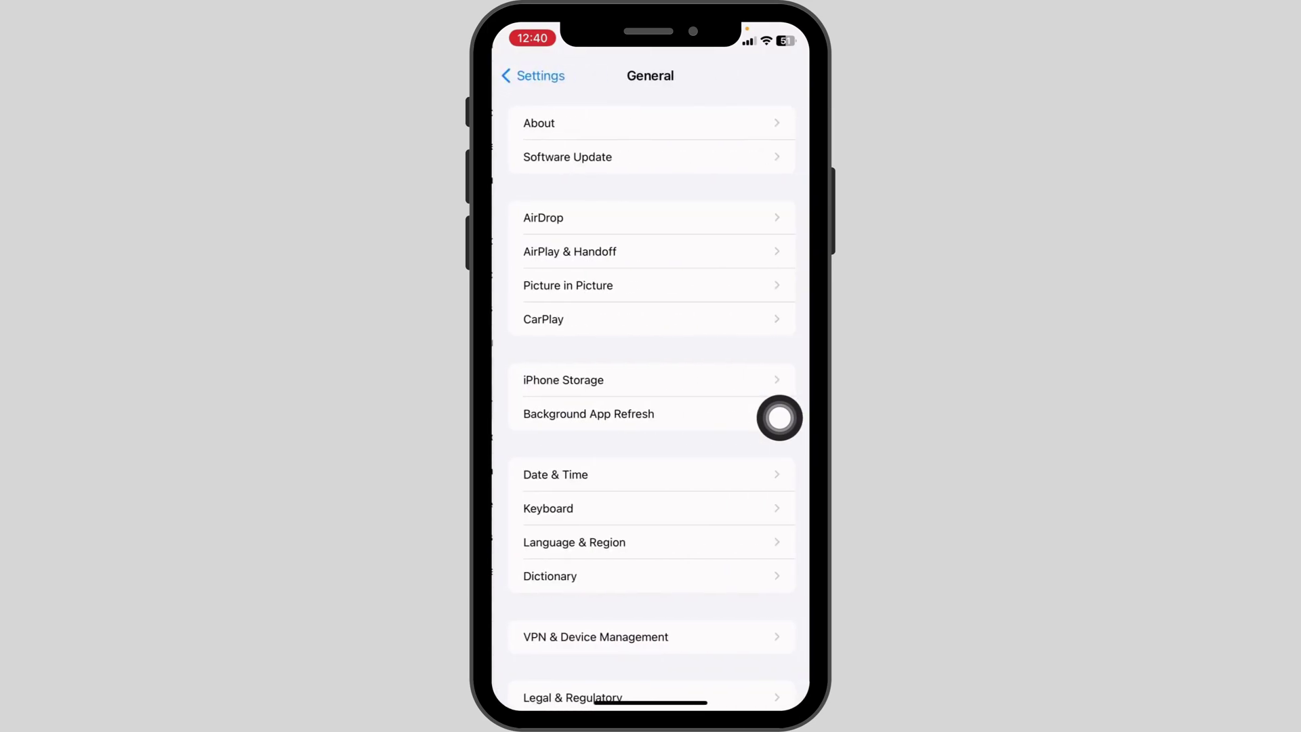
scroll(780, 417, "down", 5)
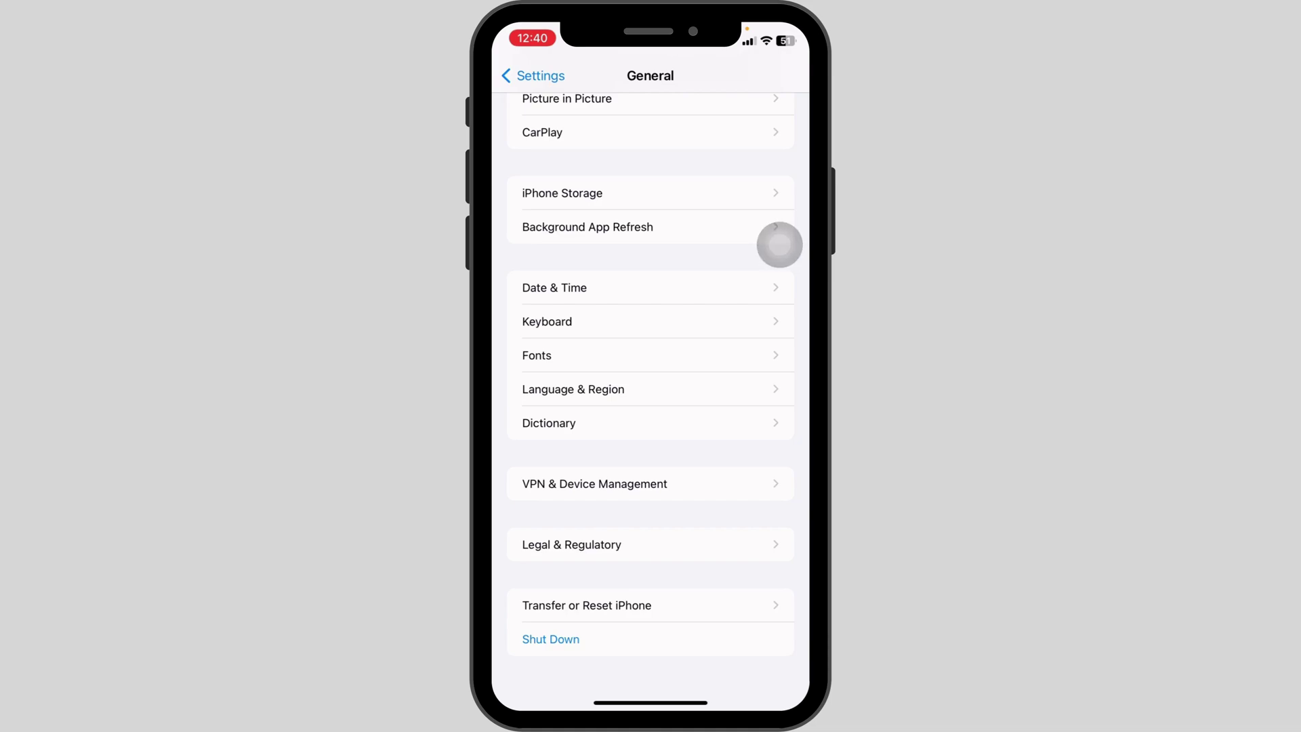
scroll(778, 244, "up", 2)
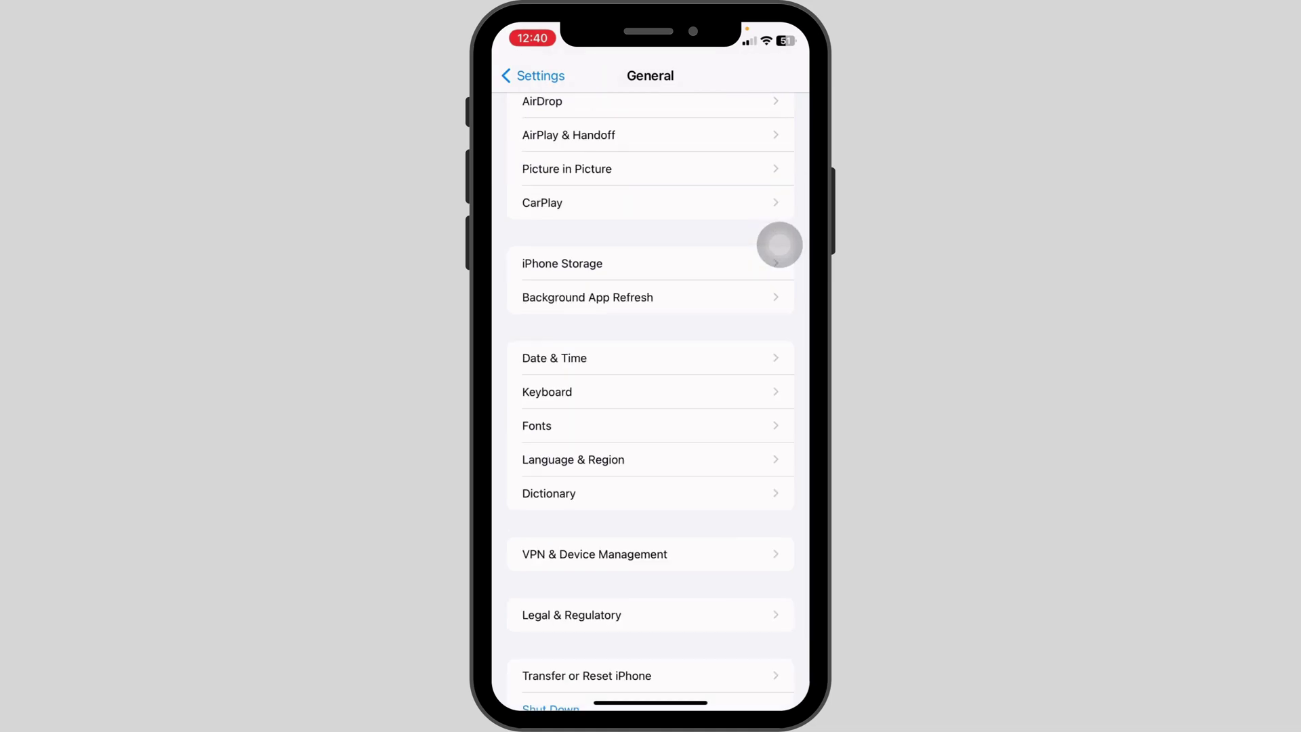
scroll(778, 244, "up", 3)
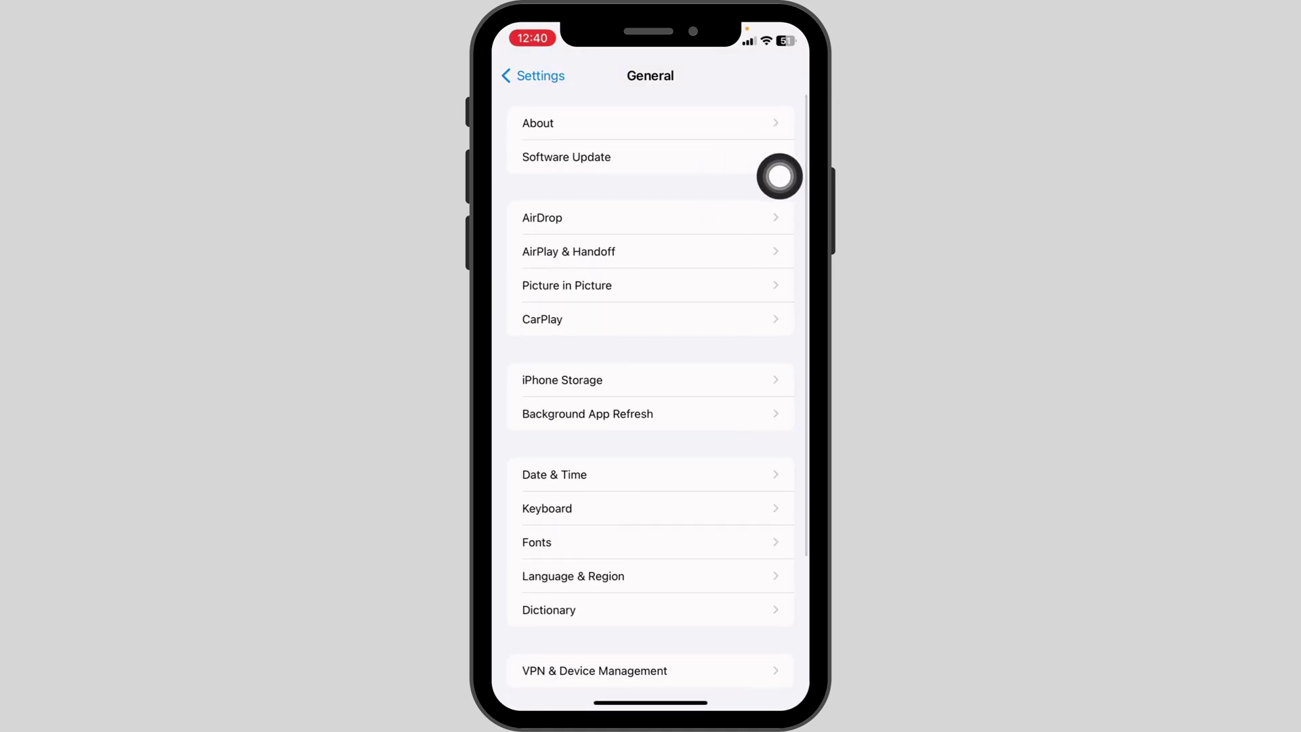
left_click(779, 163)
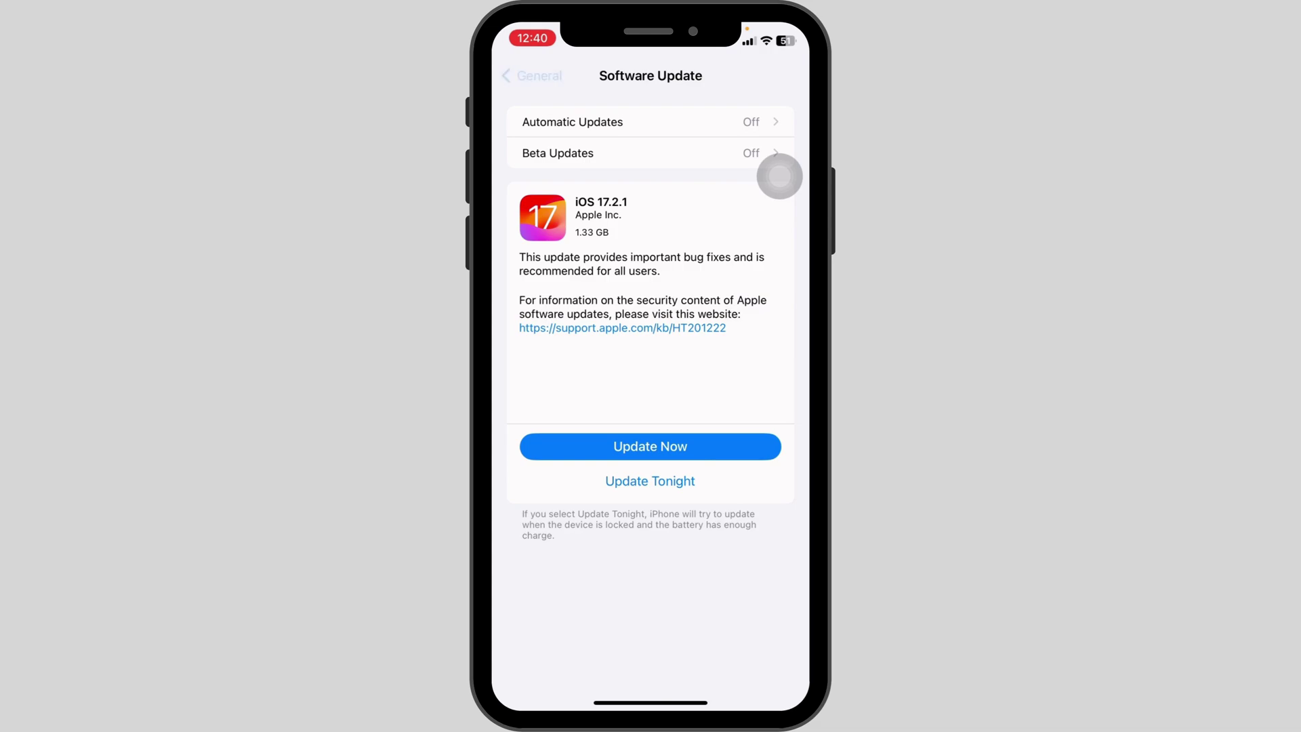
scroll(706, 408, "down", 5)
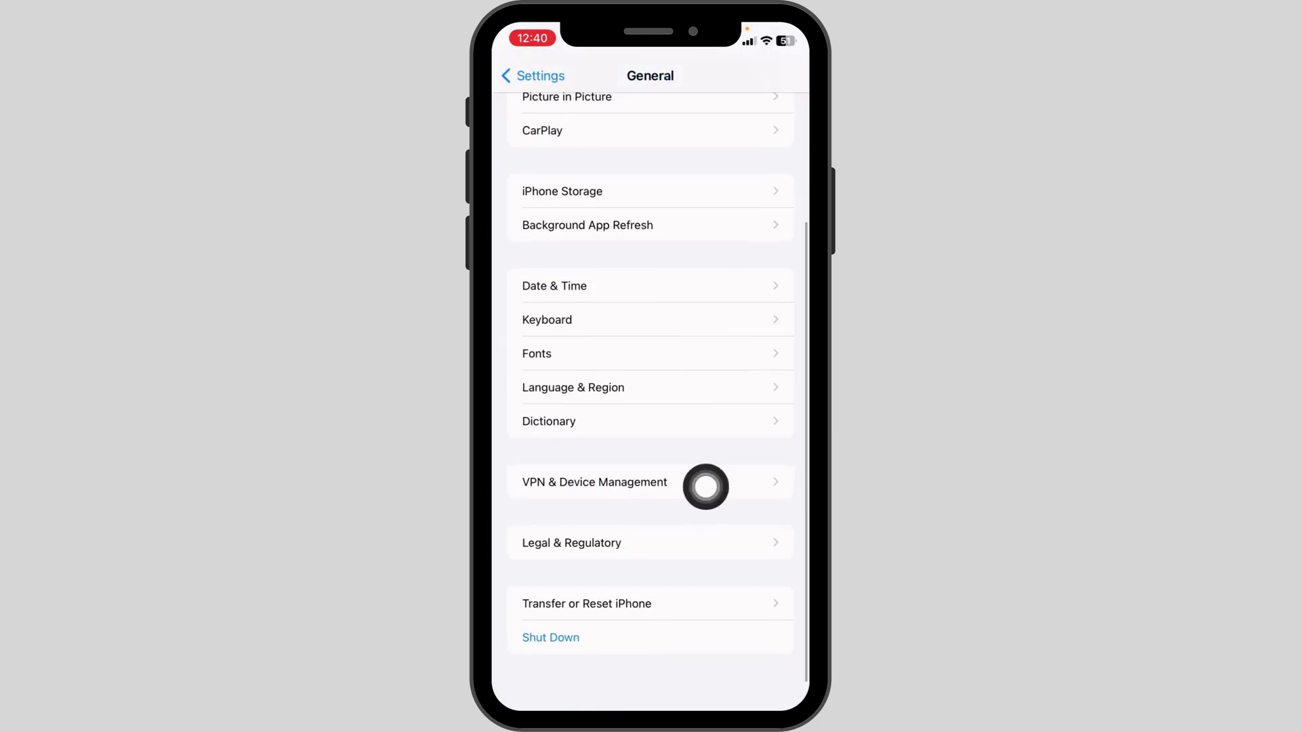
Under Transfer or Reset iPhone, bring up the Reset options and pick Reset Network Settings.
left_click(779, 610)
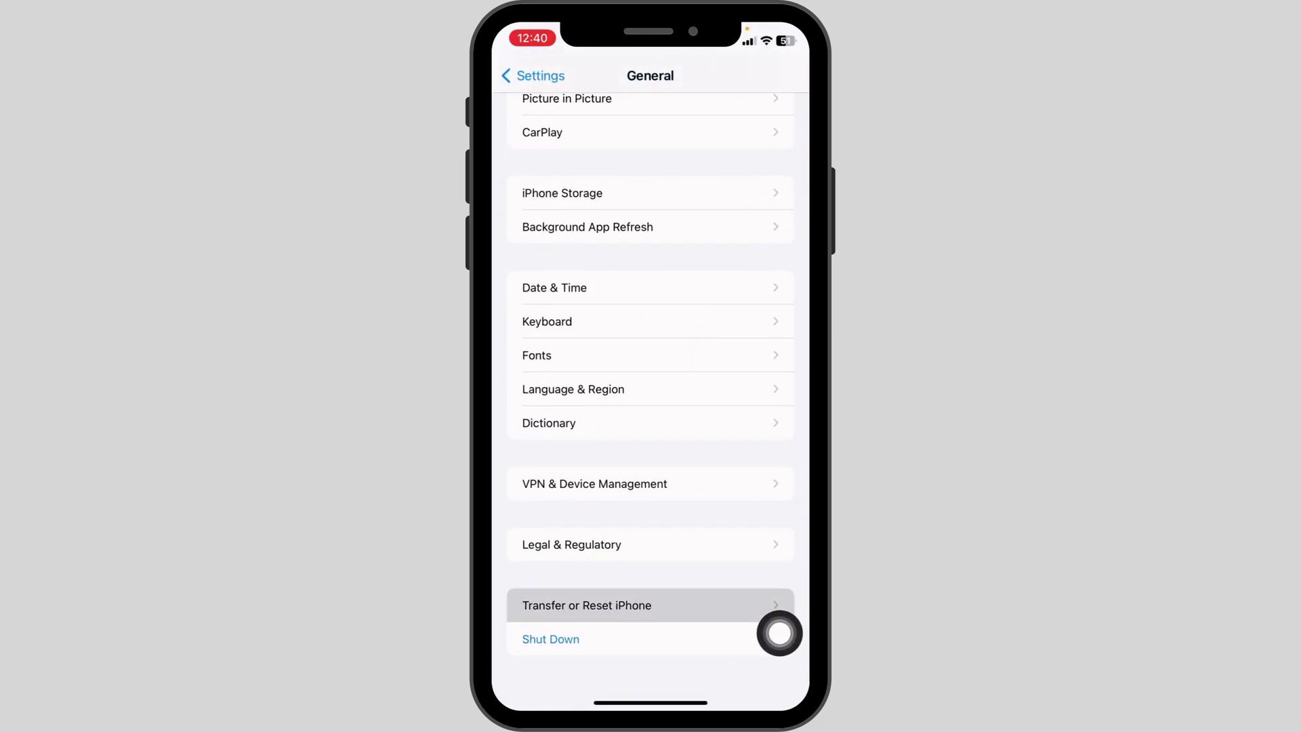
left_click(757, 630)
left_click(783, 480)
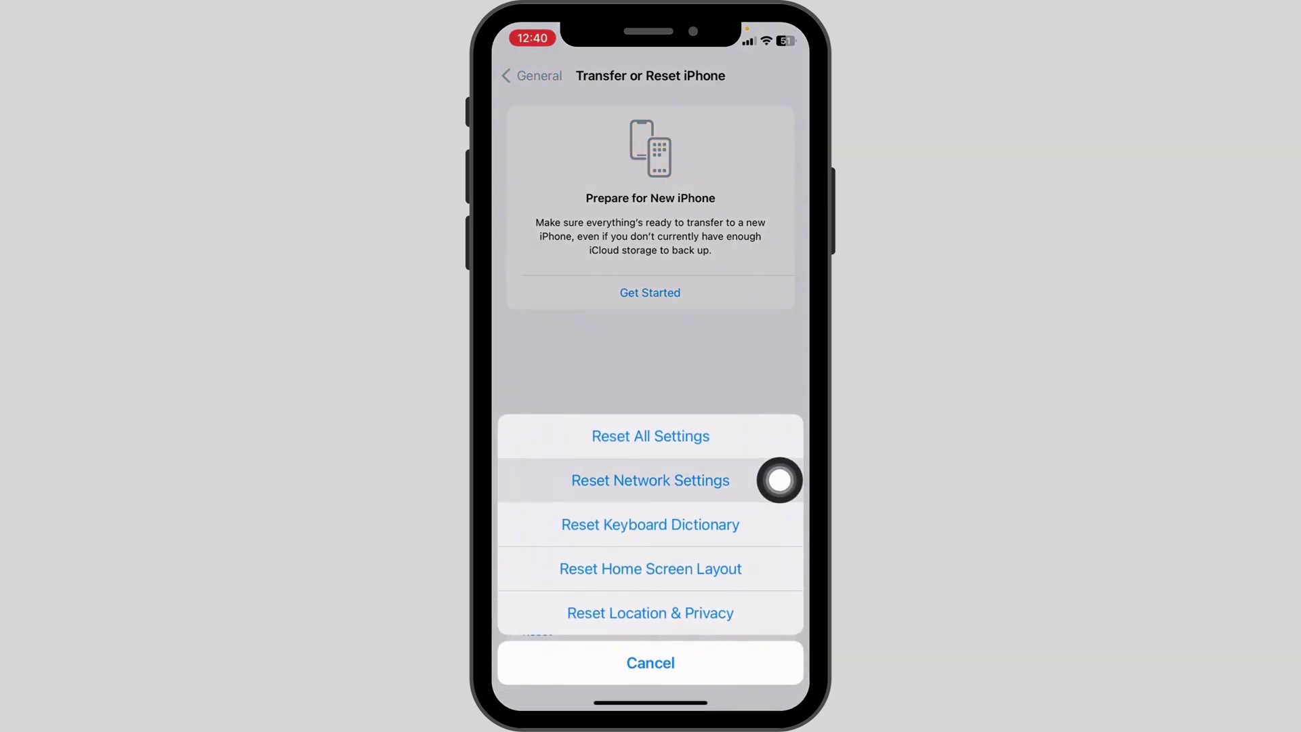